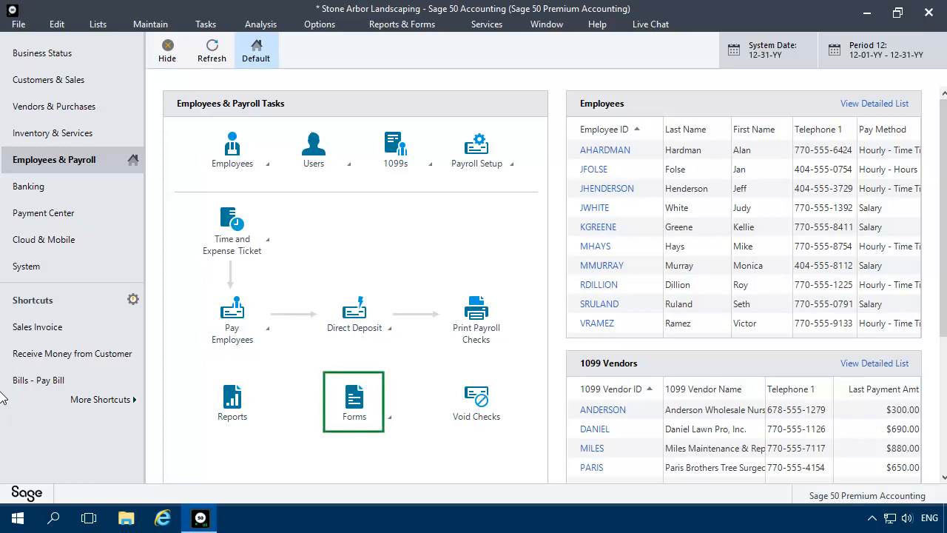
Open the yearly 20YY W-2/W-3 form from the federal payroll tax forms
click(354, 403)
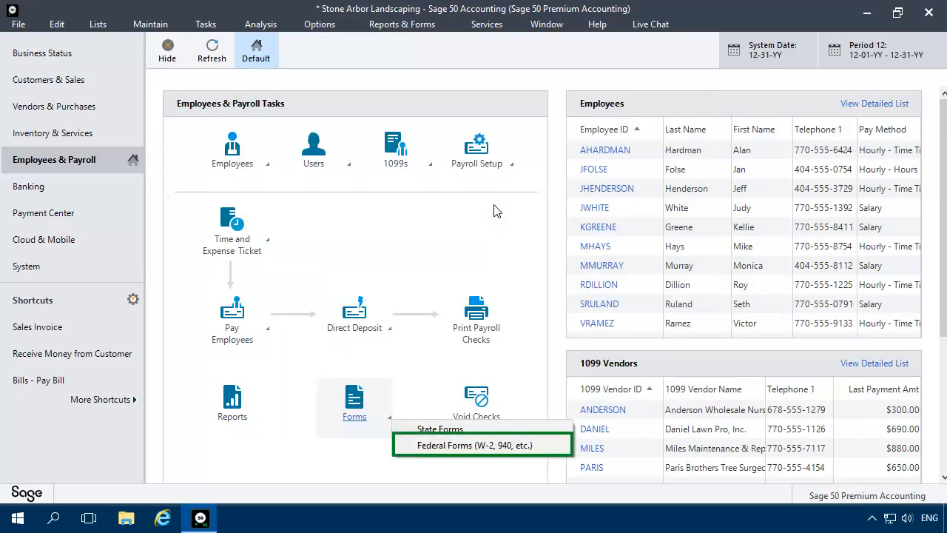
click(479, 447)
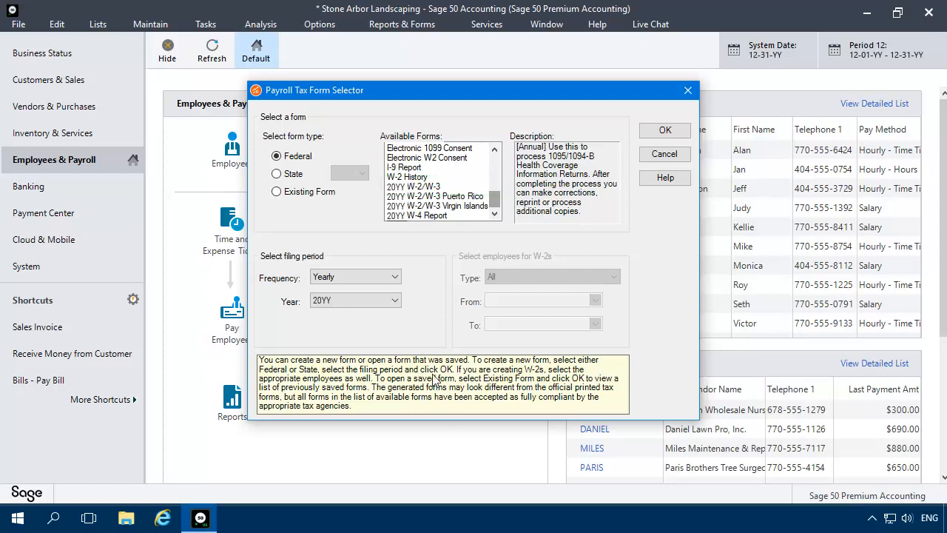
click(420, 189)
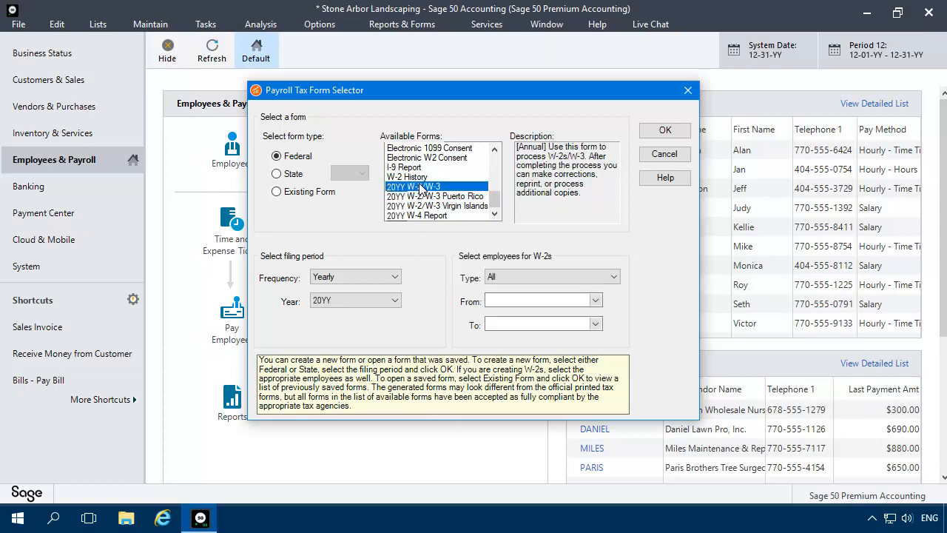
click(669, 132)
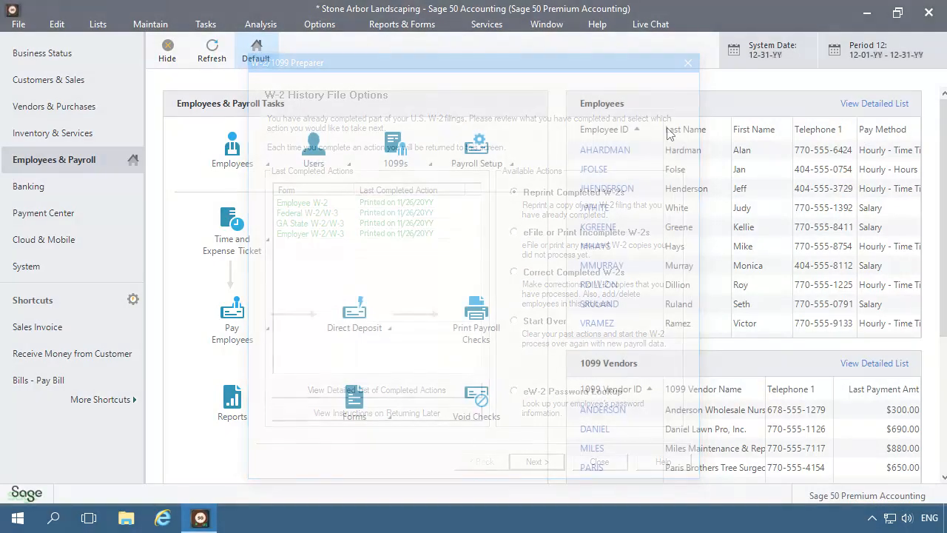
Open the saved W-2/W-3 report for editing from the existing federal payroll tax forms
click(355, 399)
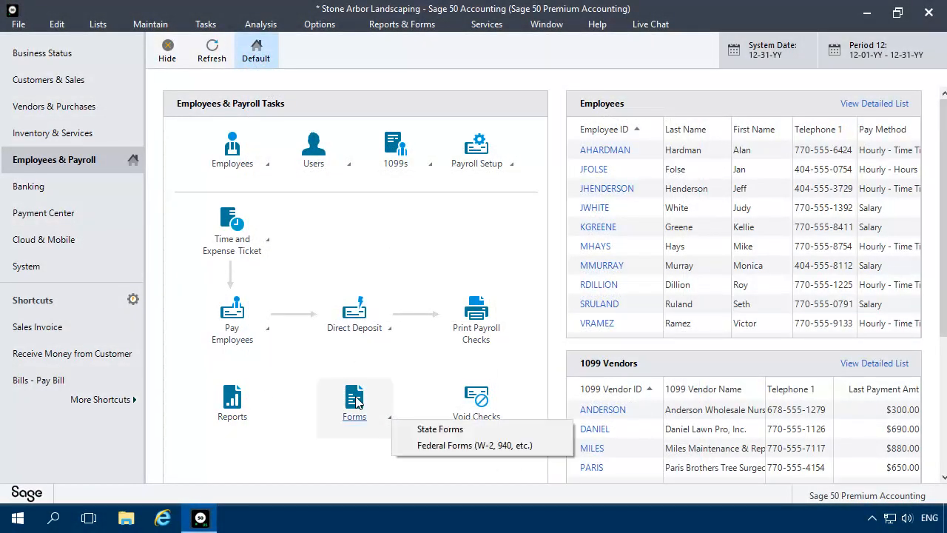
click(469, 447)
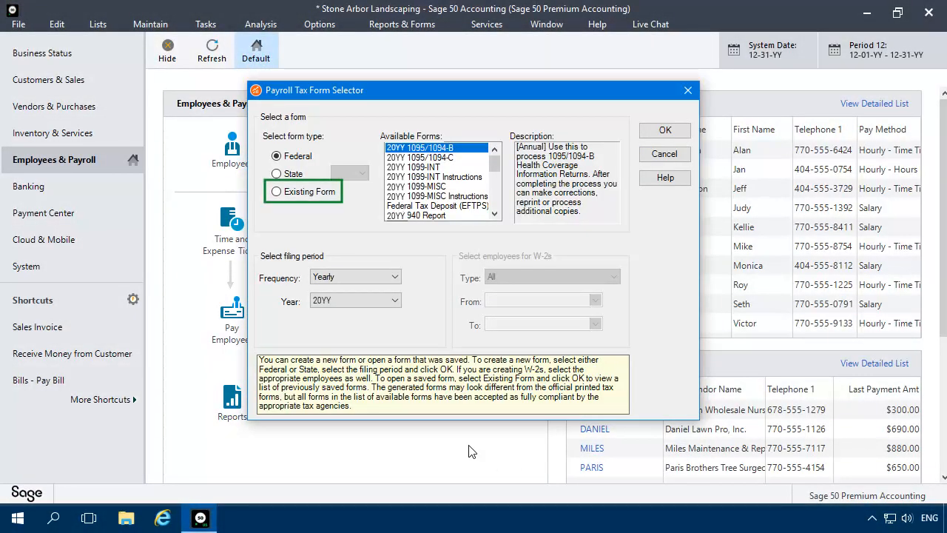
click(276, 192)
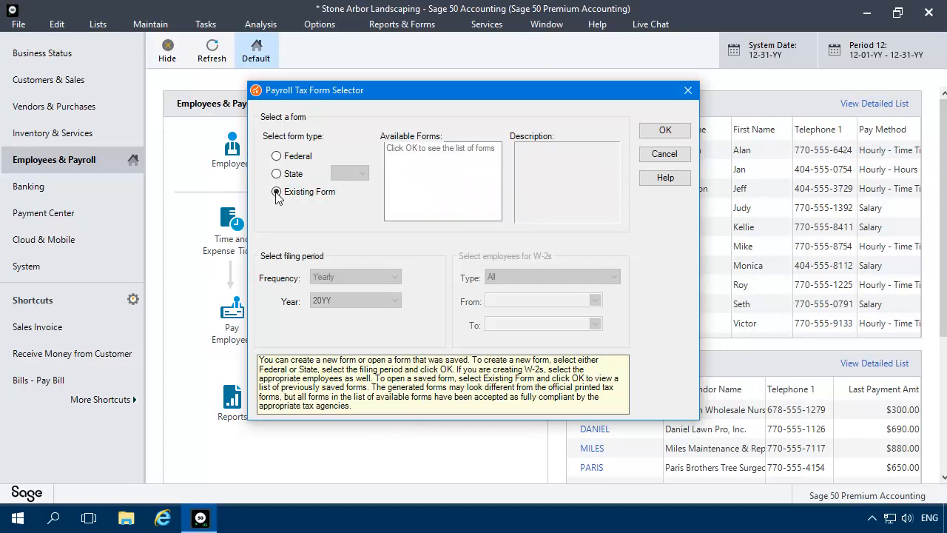
click(664, 132)
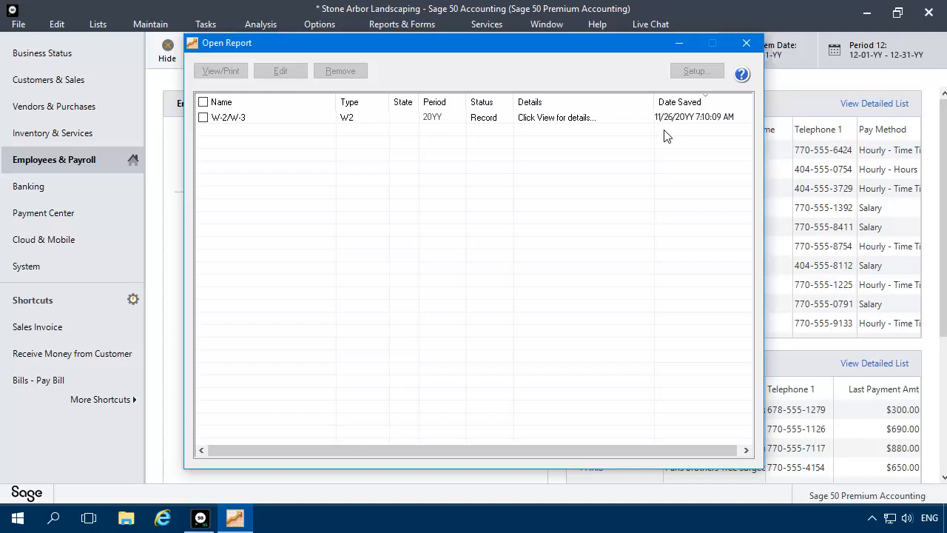
click(204, 120)
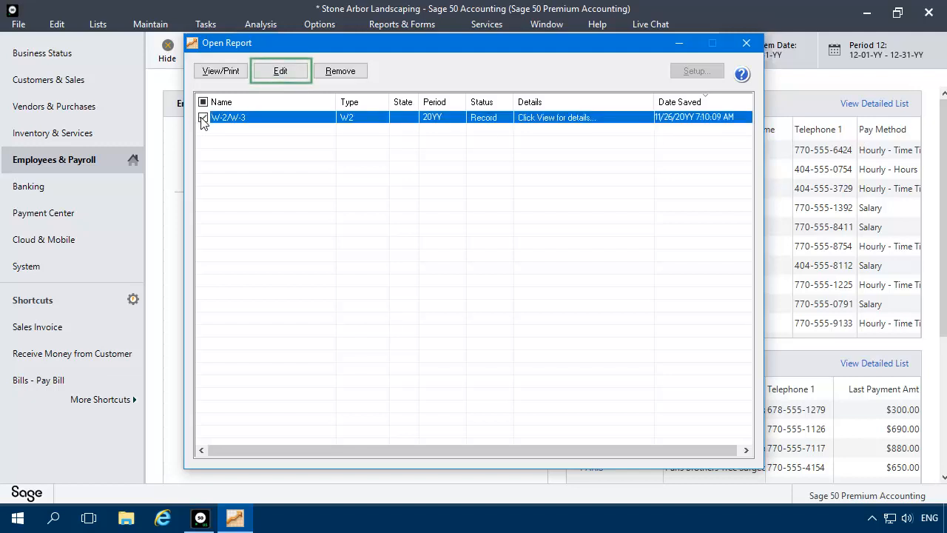
click(278, 74)
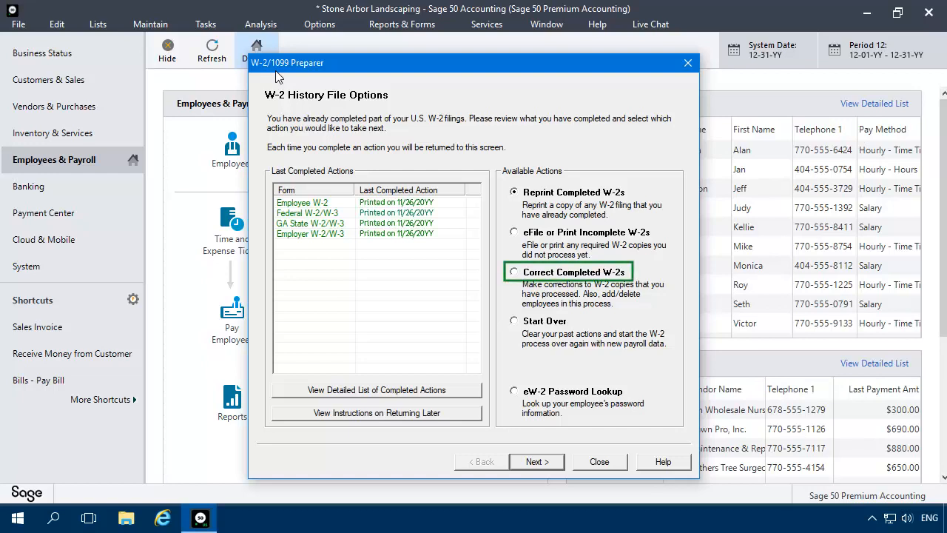
Choose to correct completed W-2s and mark the Employee W-2, Federal W-2/W-3 and GA State W-2/W-3 copies as distributed
click(514, 272)
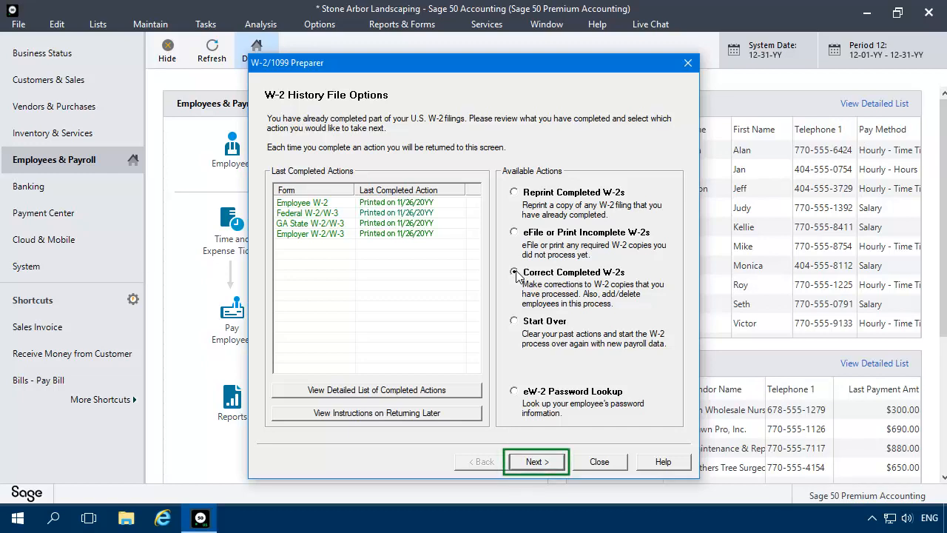
click(536, 462)
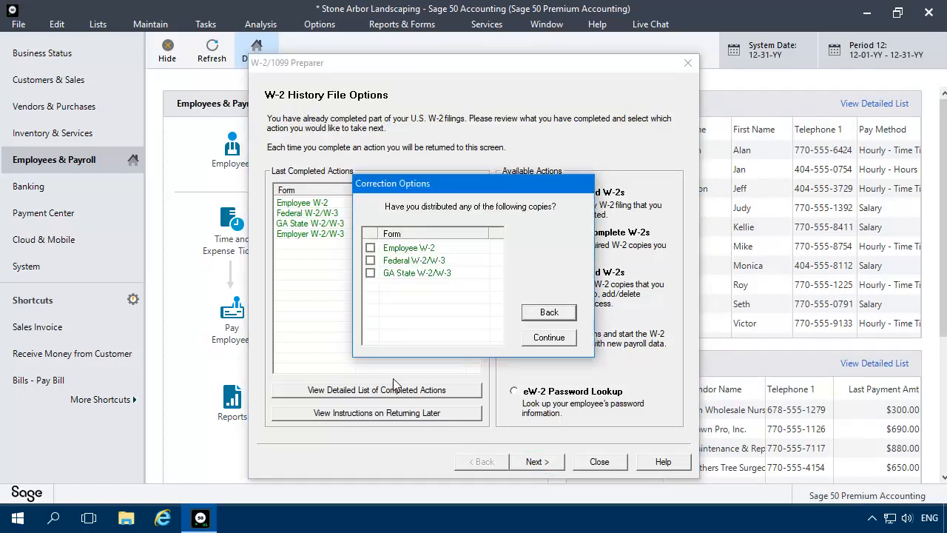
click(370, 247)
click(369, 261)
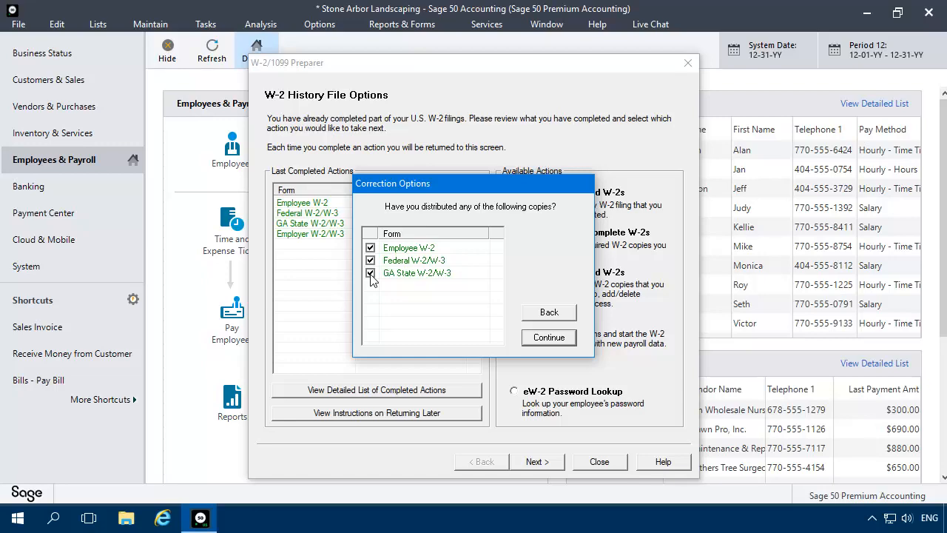
click(548, 340)
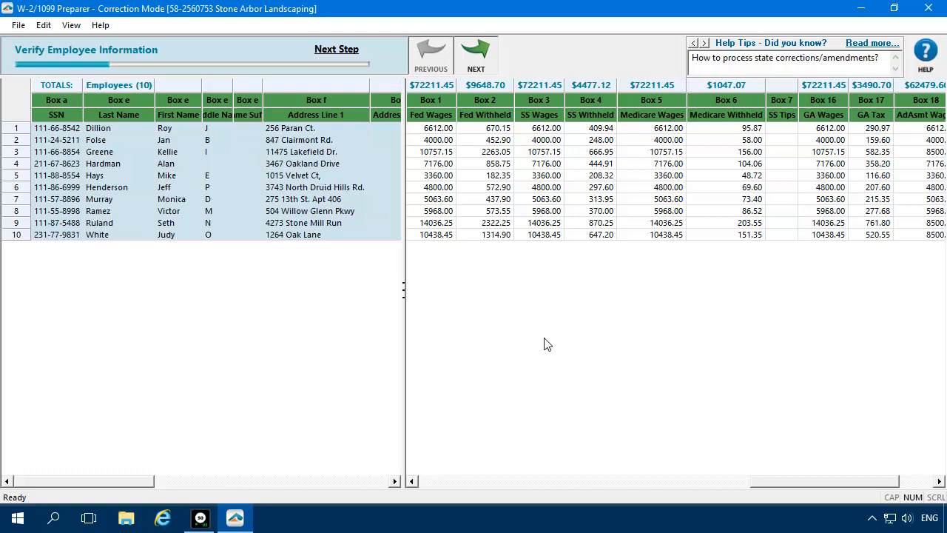
Correct the street number in Address Line 1 for the employee in row 7
double_click(279, 199)
text(572)
key(Return)
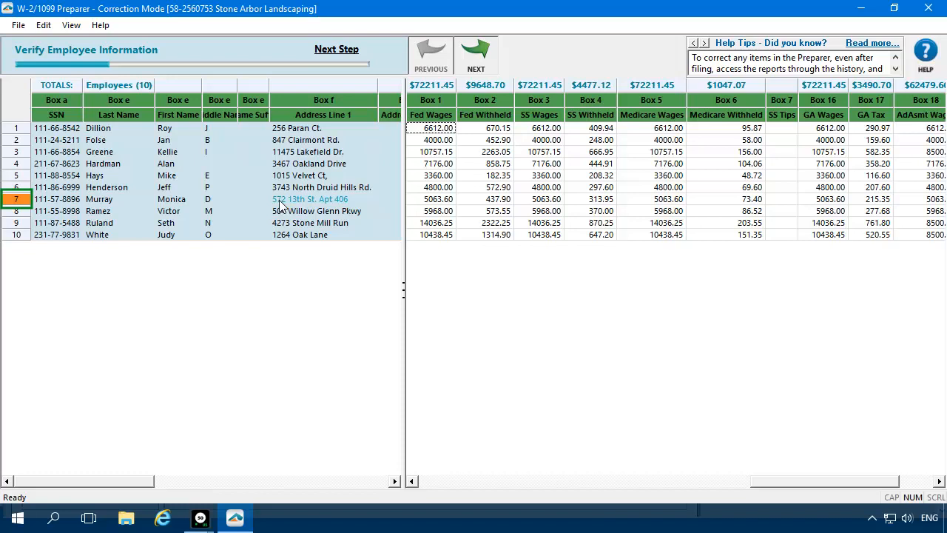
Advance to the state wages verification and set the Box 17 GA Tax for the employee in row 1 to 320.00
click(475, 61)
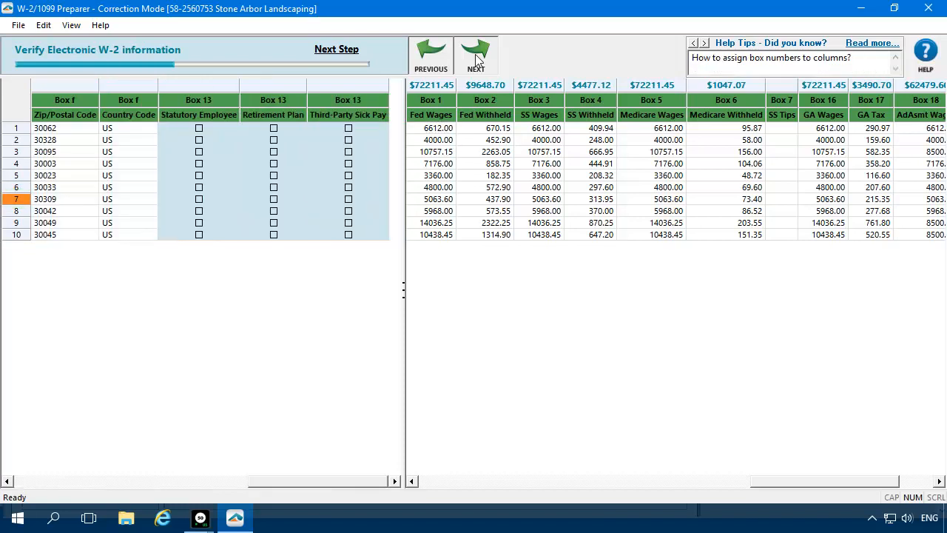
click(476, 59)
click(475, 59)
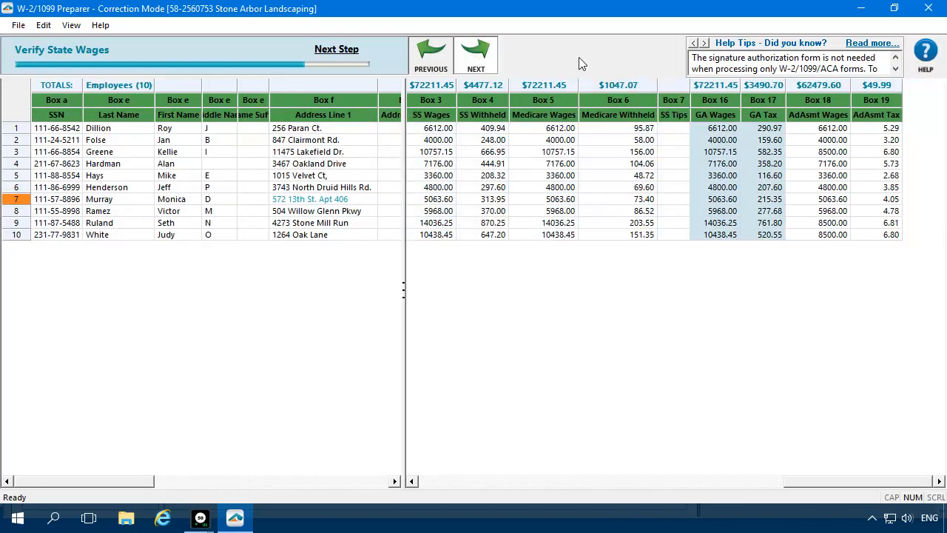
click(743, 130)
text(320.00)
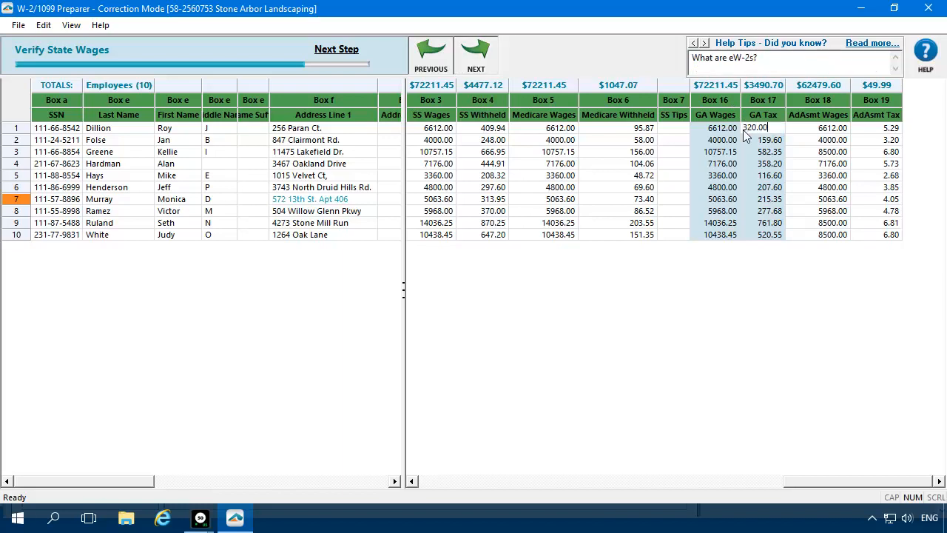
key(Return)
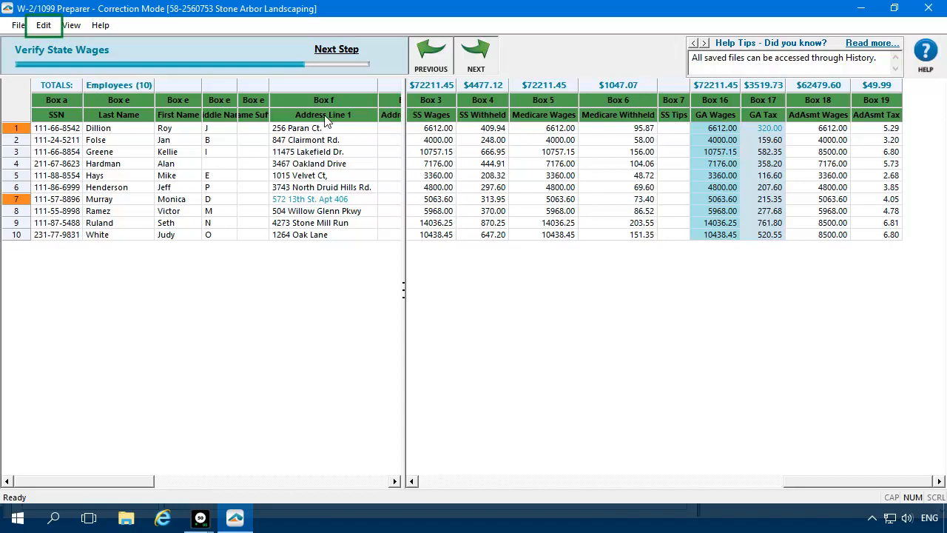
Review the company setup pages, including company information, state and local tax items, and W-3 information
click(43, 26)
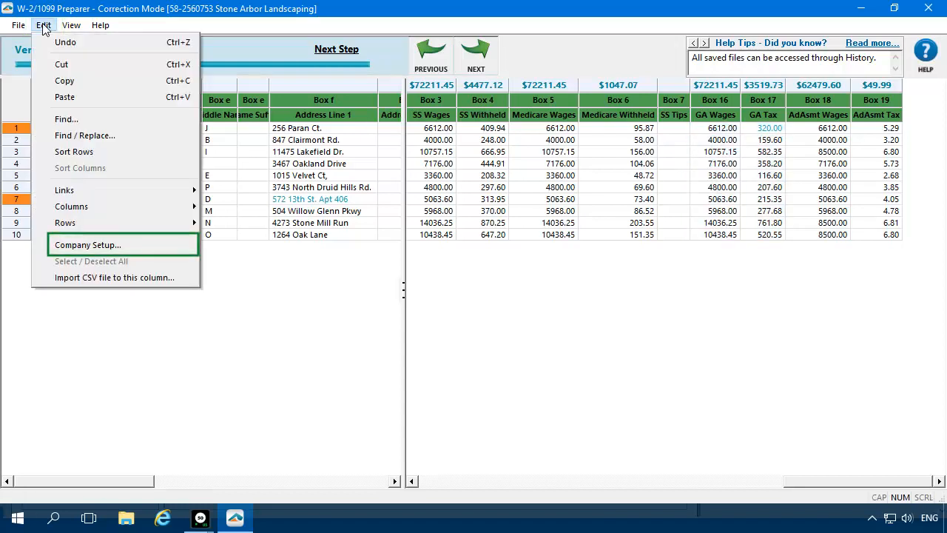
click(93, 245)
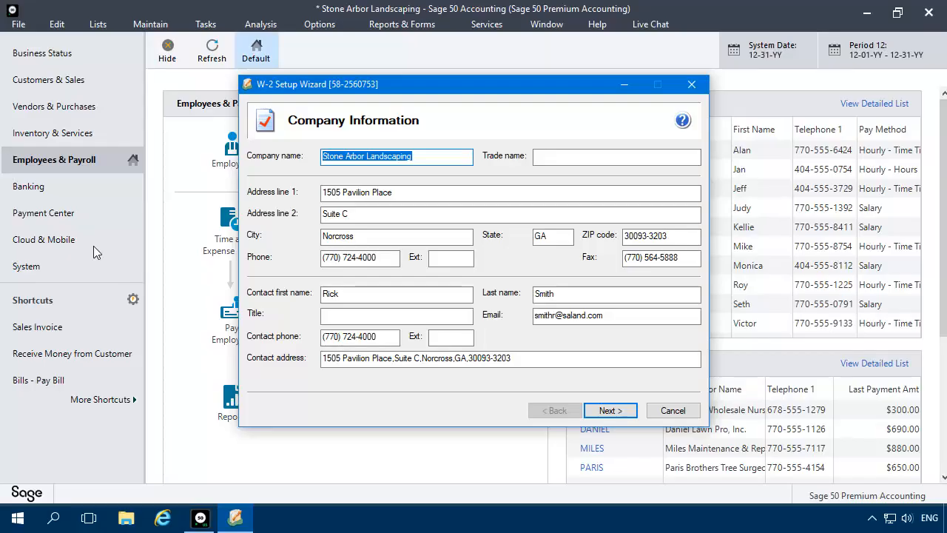
click(606, 411)
click(606, 411)
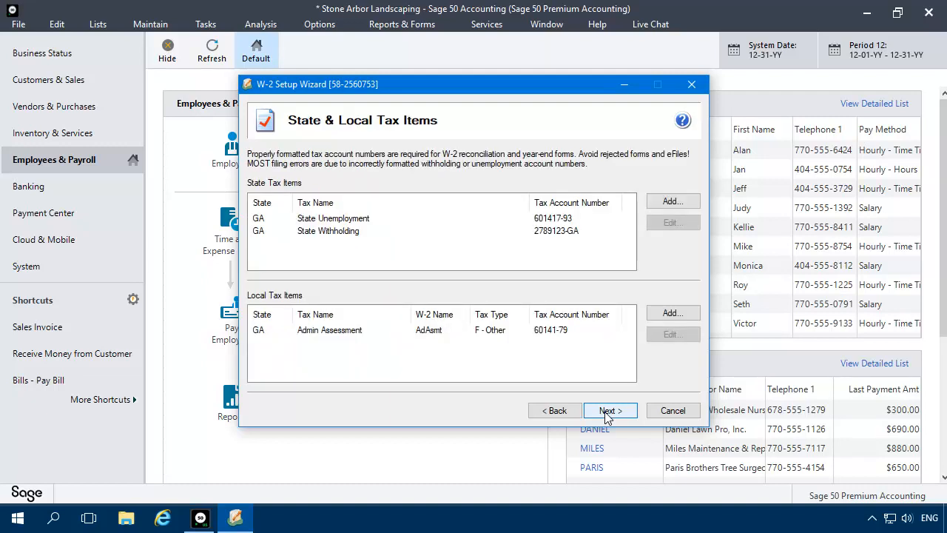
click(606, 411)
click(606, 411)
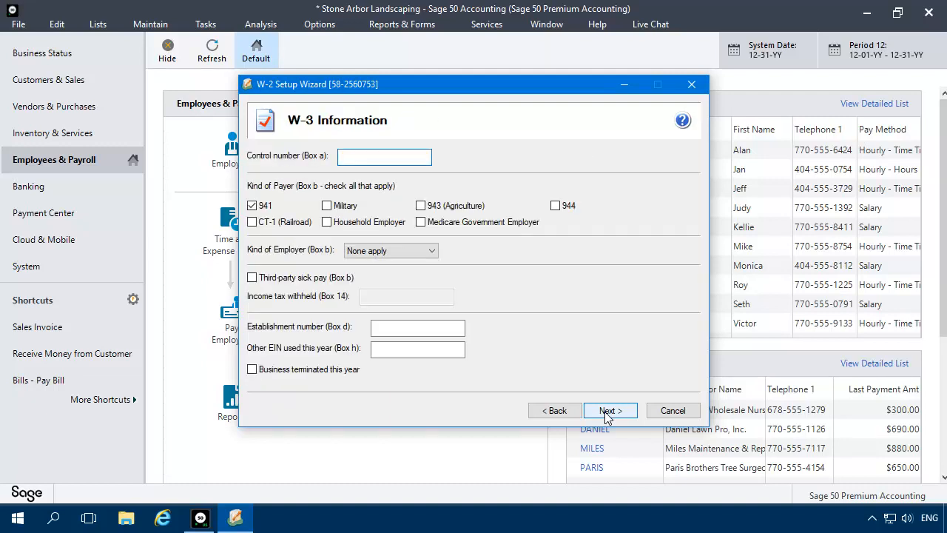
click(606, 412)
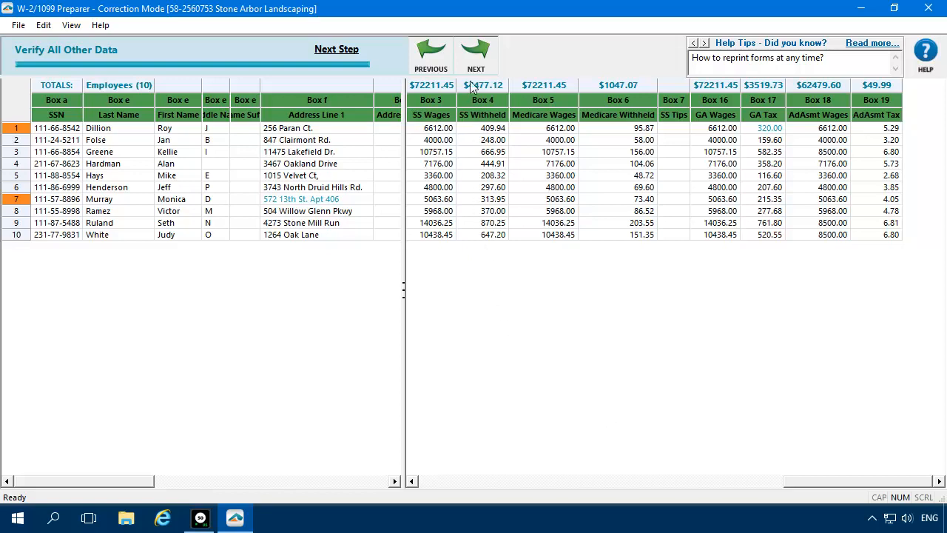
Finish the data verification, include divider sheets when printing, and accept the list of correction forms for review
click(473, 58)
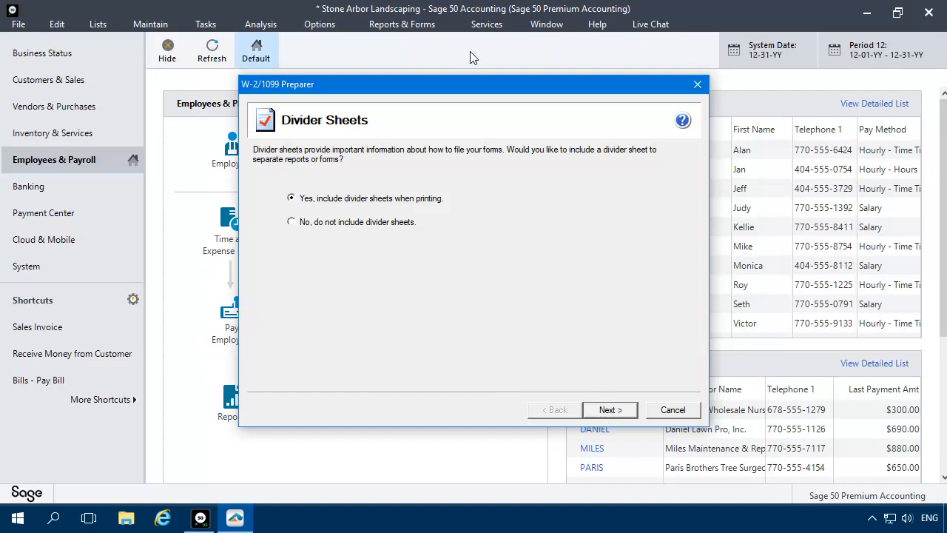
click(607, 410)
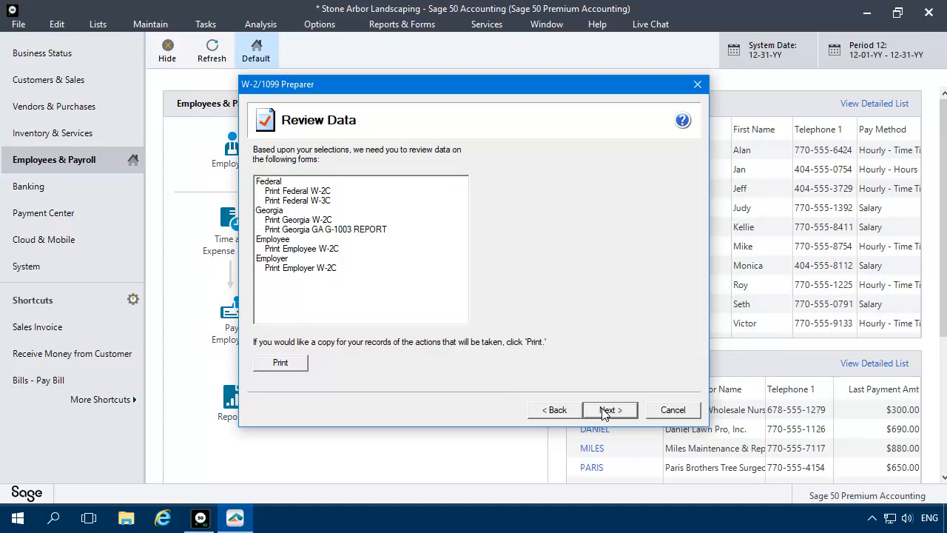
click(607, 411)
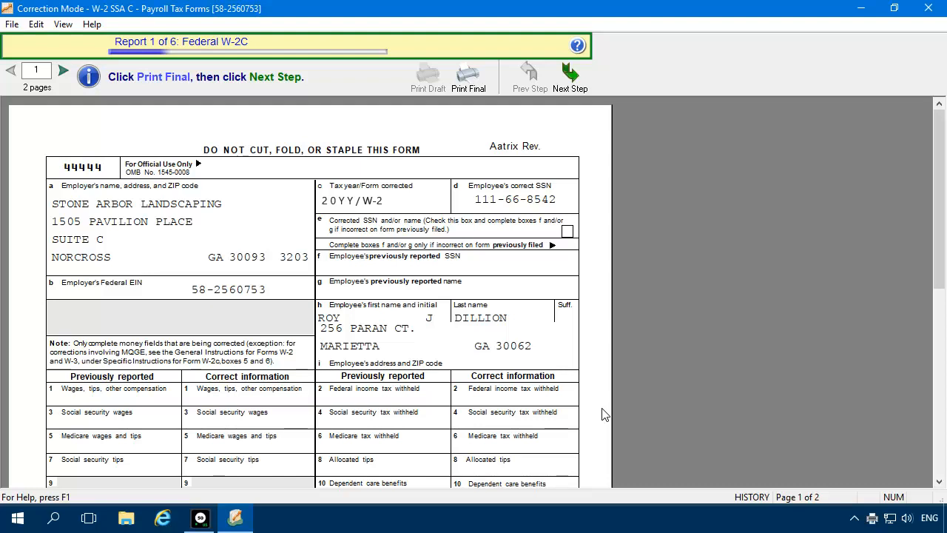
Step through all six correction reports, from Federal W-2C and W-3C through the Georgia forms to the Employee and Employer W-2C
click(570, 78)
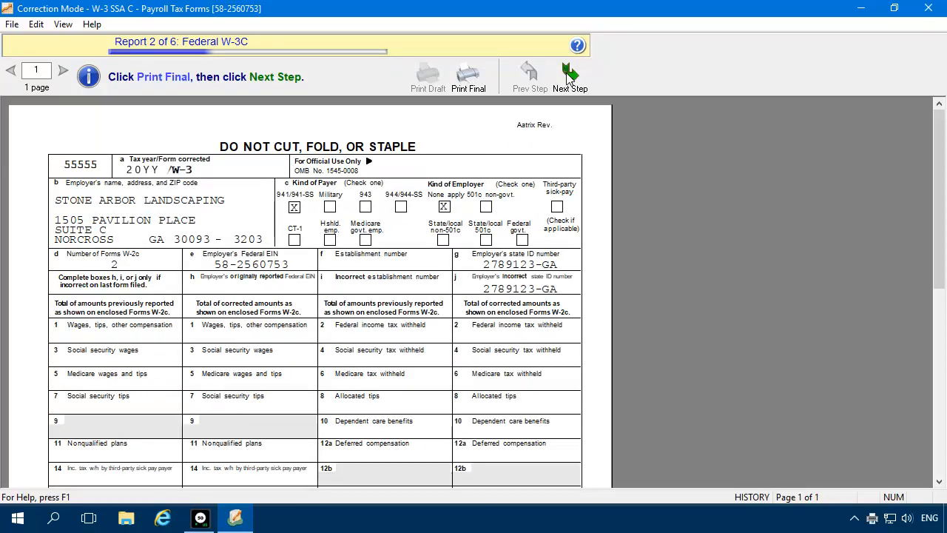
click(569, 78)
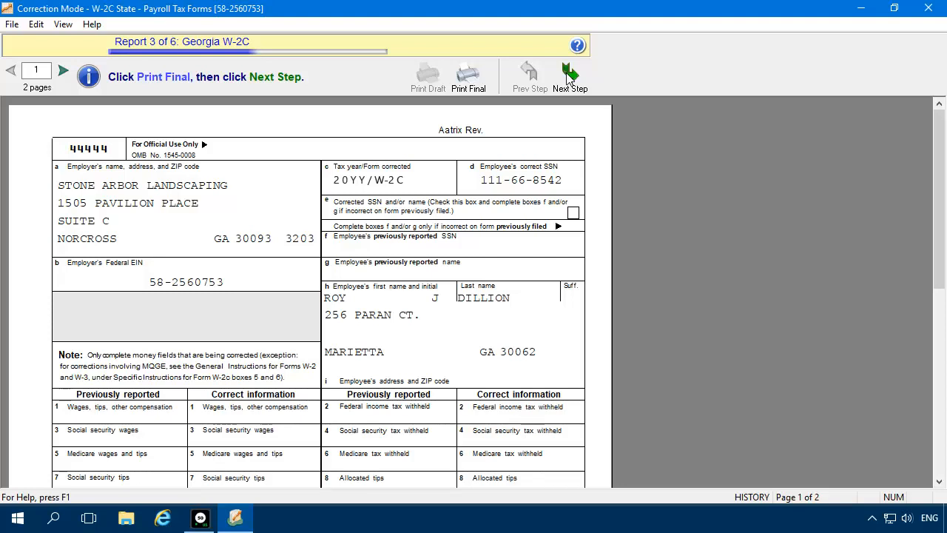
click(570, 78)
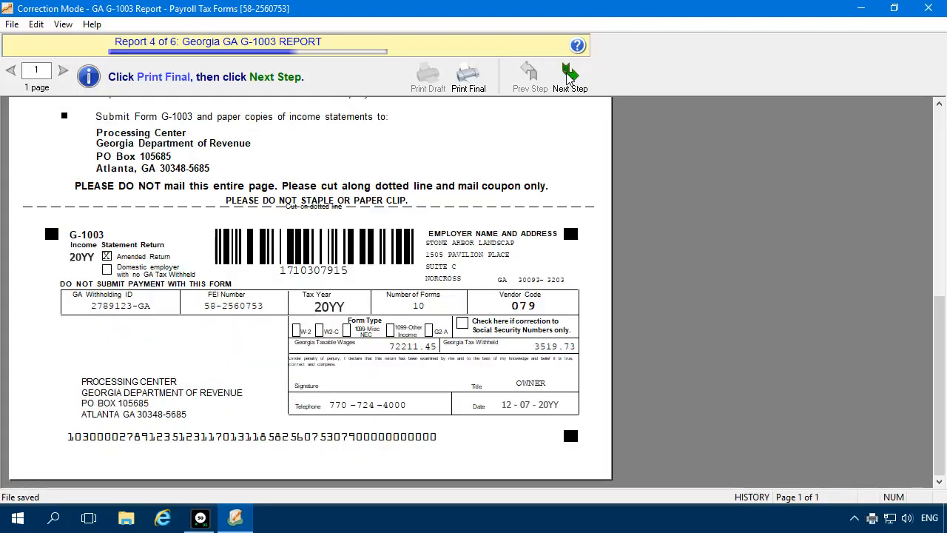
click(570, 78)
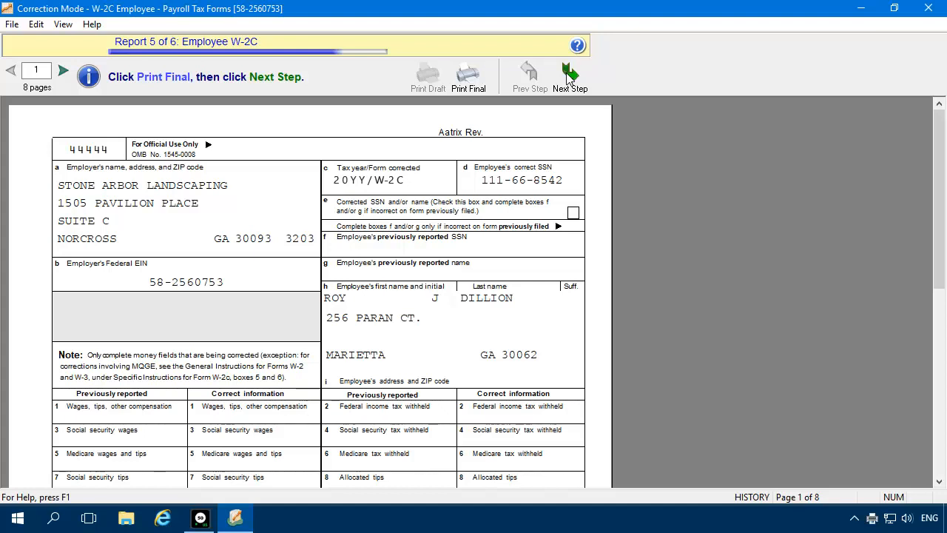
click(569, 78)
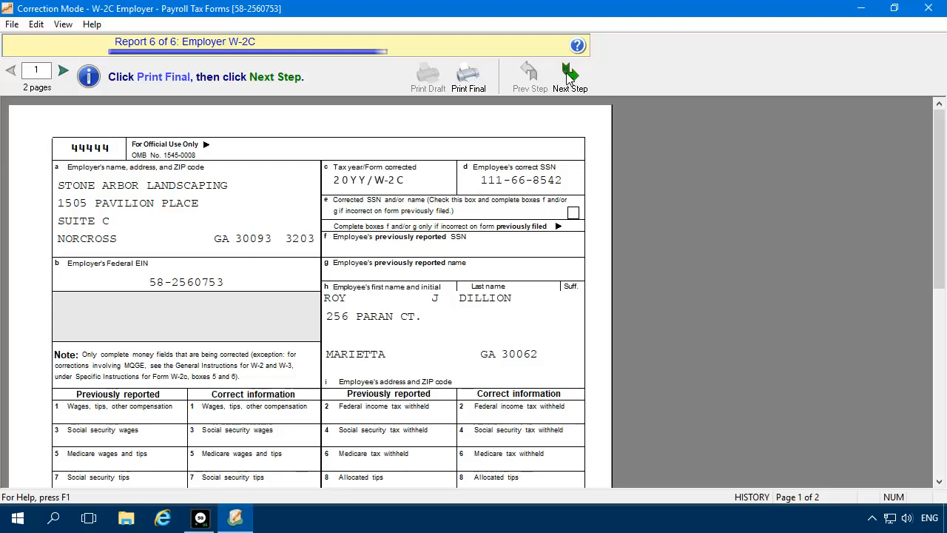
click(570, 78)
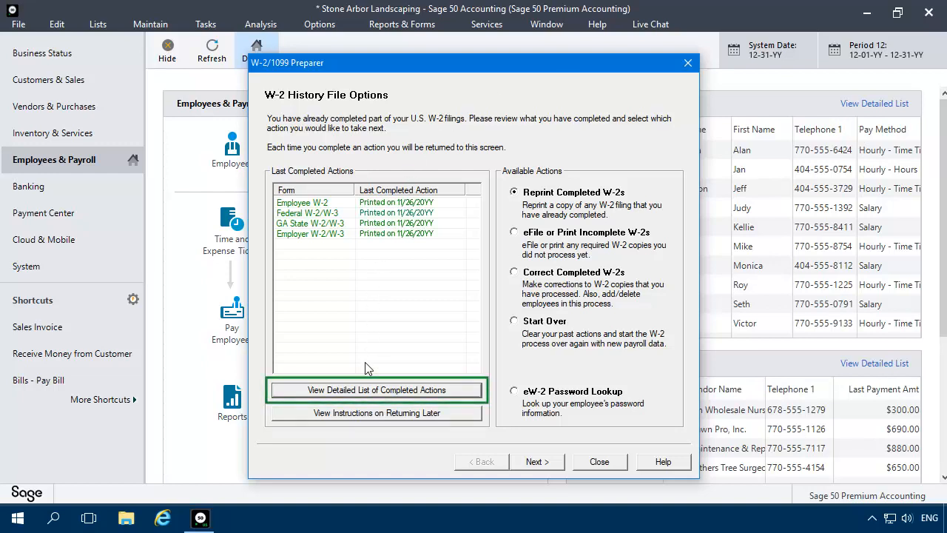
Check the detailed list of completed W-2 actions, and close the W-2 preparer and the saved report list
click(365, 390)
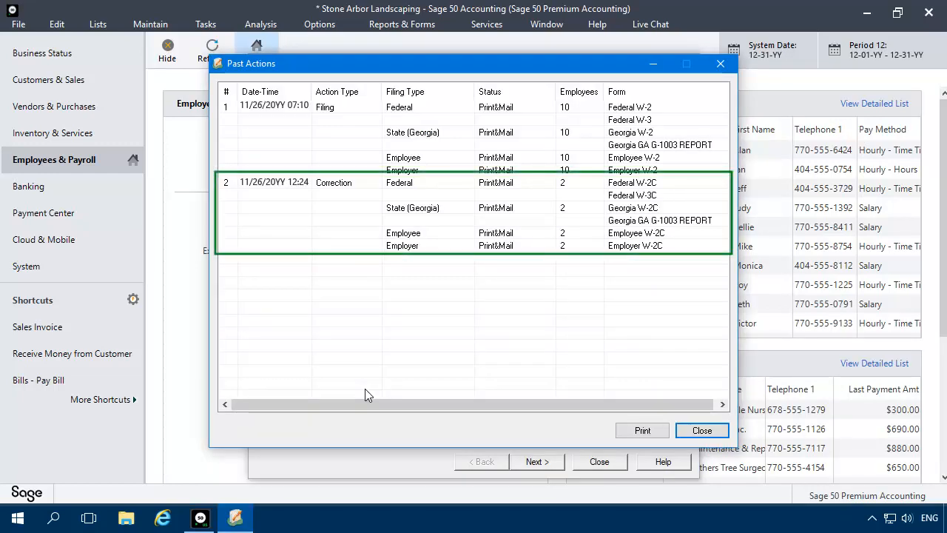
click(699, 431)
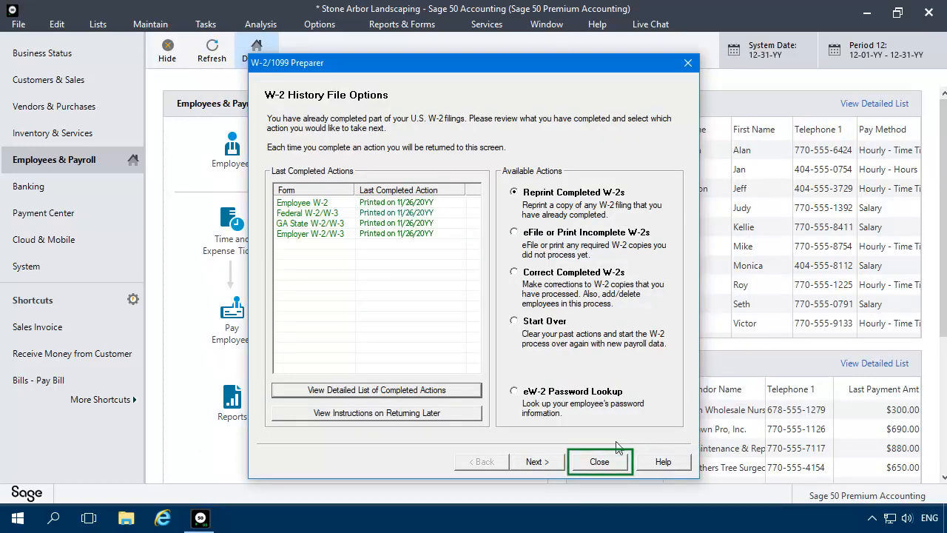
click(595, 462)
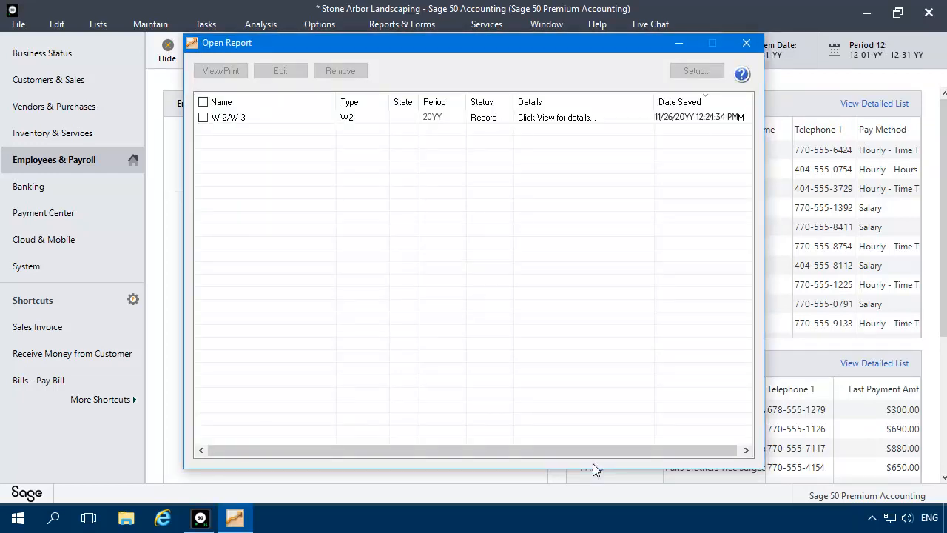
click(746, 42)
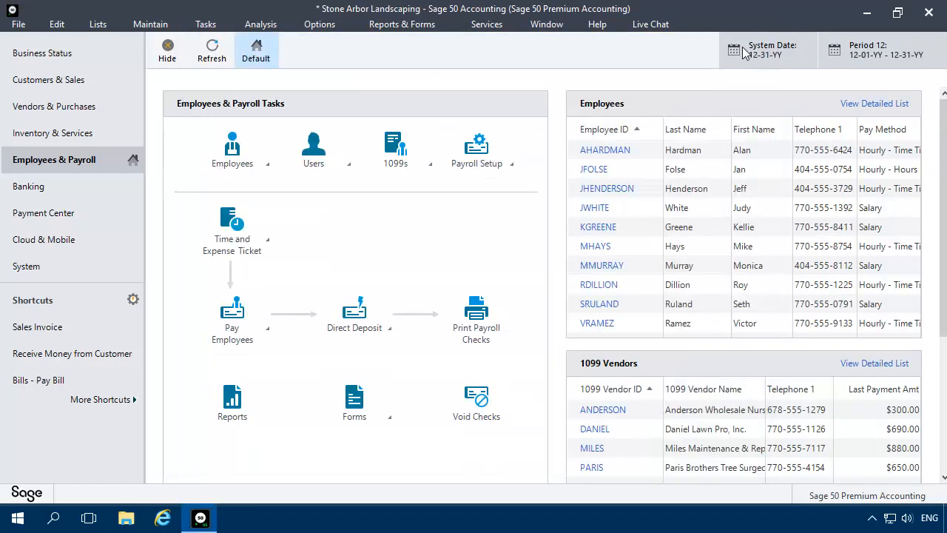